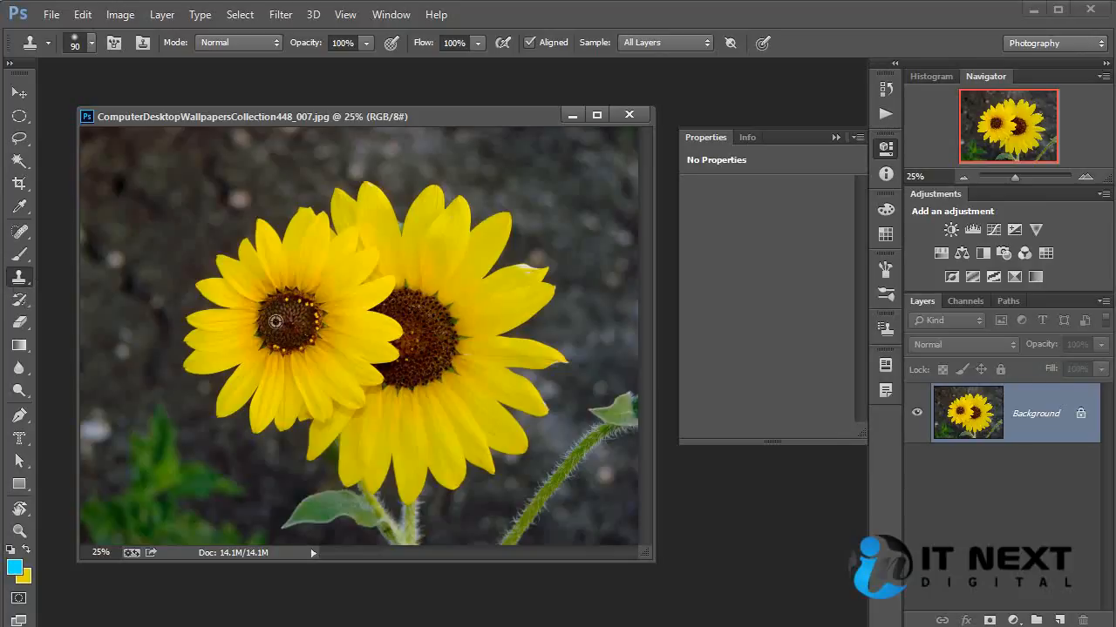
pyautogui.click(20, 231)
pyautogui.rightClick(19, 231)
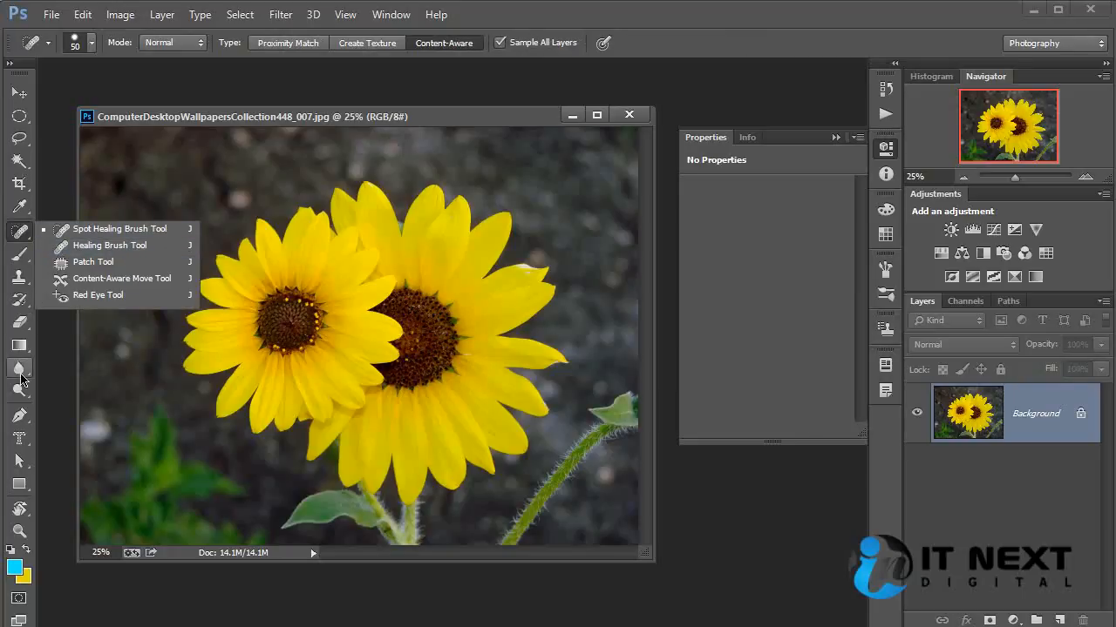
pyautogui.click(19, 277)
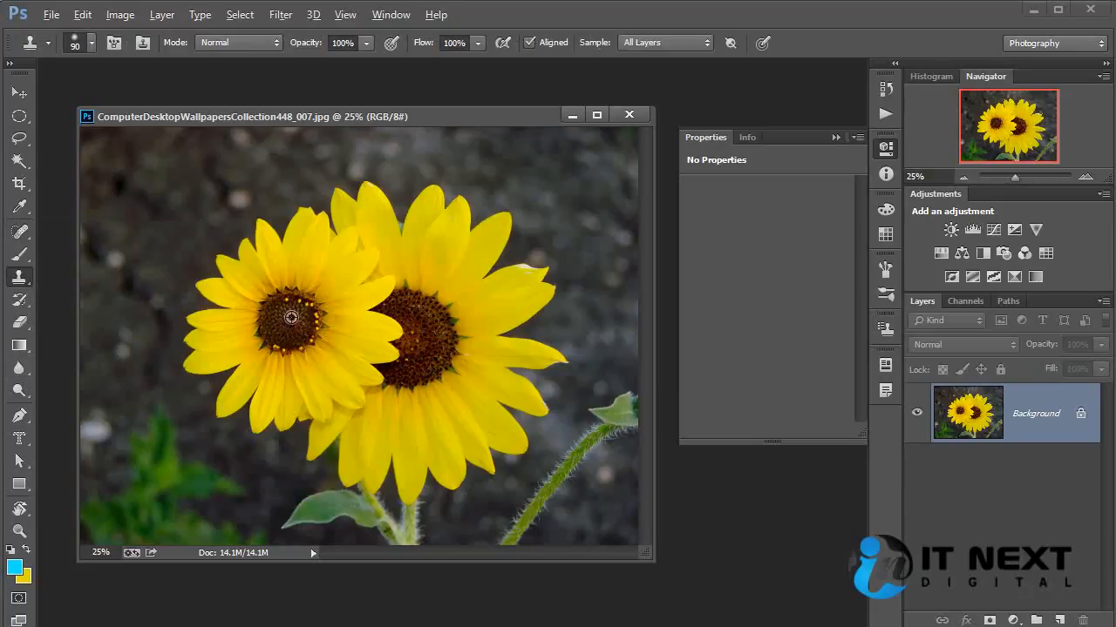
# Clone the smaller sunflower into the upper-left area of the photo with the Clone Stamp, enlarging the brush to 900 px
pyautogui.moveTo(166, 185)
pyautogui.mouseDown()
pyautogui.moveTo(155, 214)
pyautogui.moveTo(170, 152)
pyautogui.moveTo(151, 156)
pyautogui.moveTo(212, 156)
pyautogui.moveTo(199, 190)
pyautogui.moveTo(145, 234)
pyautogui.moveTo(98, 200)
pyautogui.moveTo(153, 202)
pyautogui.moveTo(226, 174)
pyautogui.moveTo(184, 210)
pyautogui.mouseUp()
pyautogui.hotkey('ctrl', 'z')
pyautogui.press(']')
pyautogui.press(']')
pyautogui.press(']')
pyautogui.press(']')
pyautogui.press(']')
pyautogui.press(']')
pyautogui.press(']')
pyautogui.press(']')
pyautogui.press(']')
pyautogui.press(']')
pyautogui.press(']')
pyautogui.press(']')
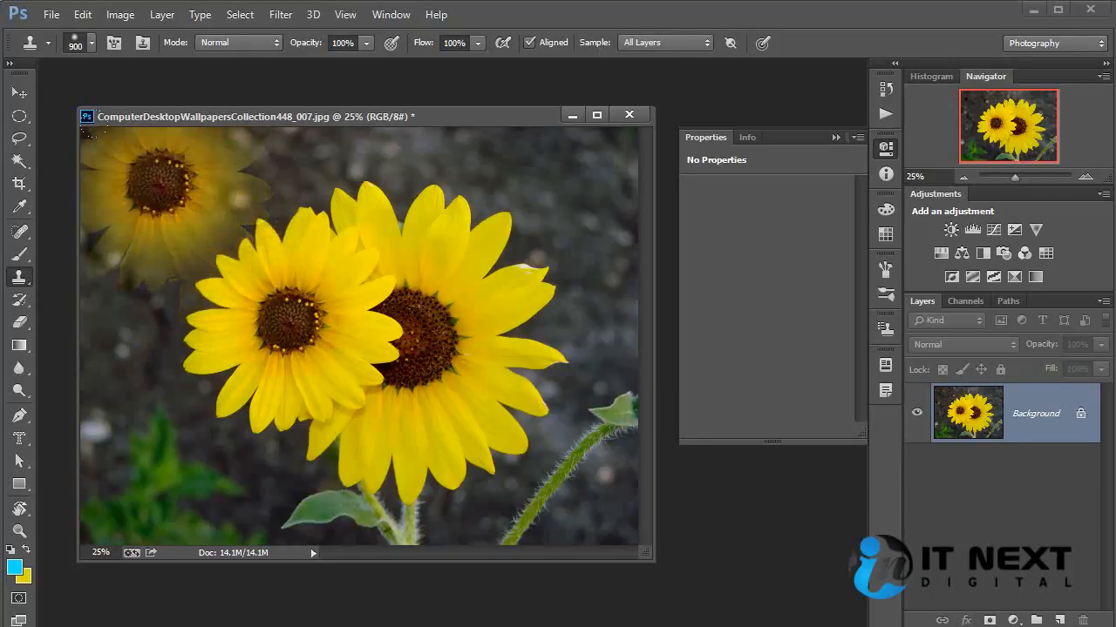
pyautogui.moveTo(144, 167)
pyautogui.mouseDown()
pyautogui.moveTo(119, 144)
pyautogui.moveTo(98, 157)
pyautogui.moveTo(196, 205)
pyautogui.moveTo(217, 166)
pyautogui.mouseUp()
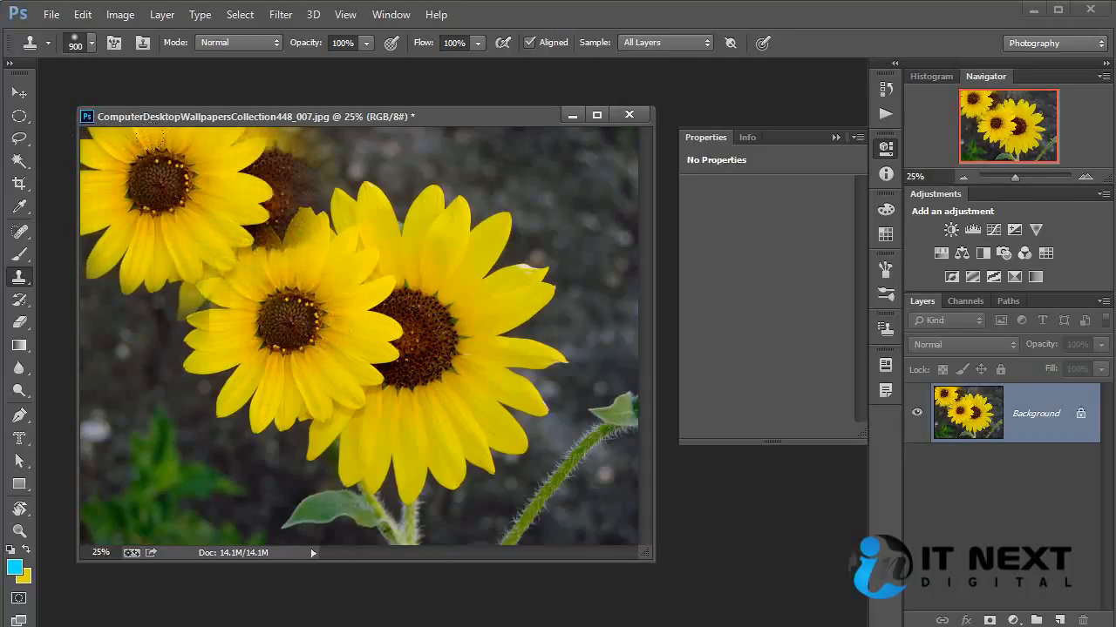
# Undo the last clone stroke and close the sunflower photo without saving
pyautogui.hotkey('ctrl', 'z')
pyautogui.click(628, 115)
pyautogui.click(563, 256)
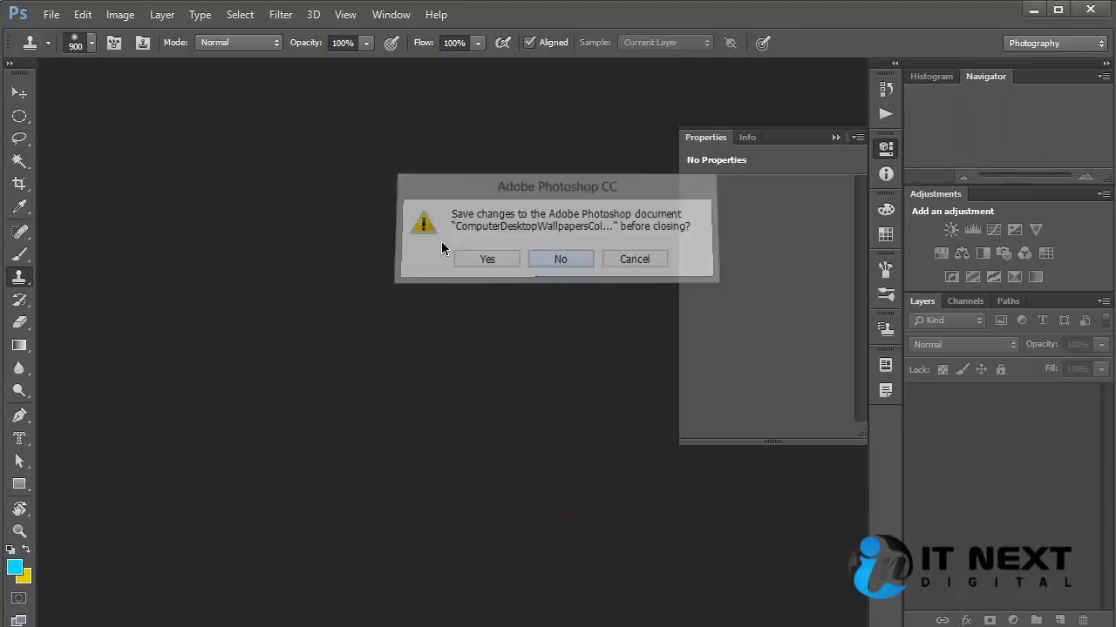
# Open the portrait ELV#020-056.JPG from the CC folder and enlarge its window around the face
pyautogui.hotkey('ctrl', 'o')
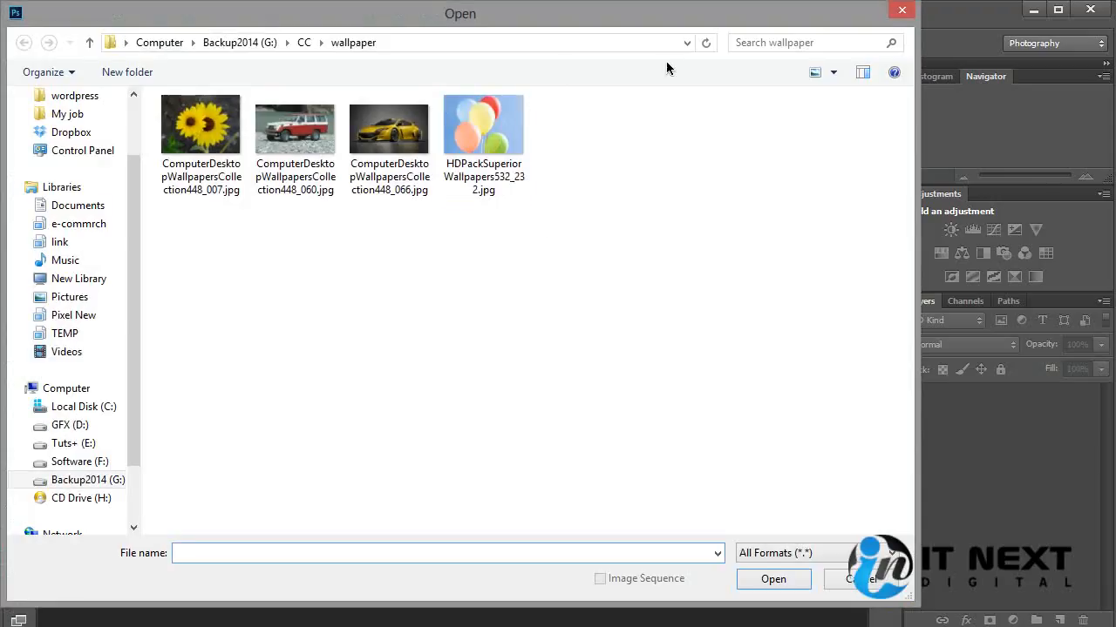
pyautogui.click(302, 42)
pyautogui.moveTo(912, 200); pyautogui.dragTo(910, 383)
pyautogui.doubleClick(755, 410)
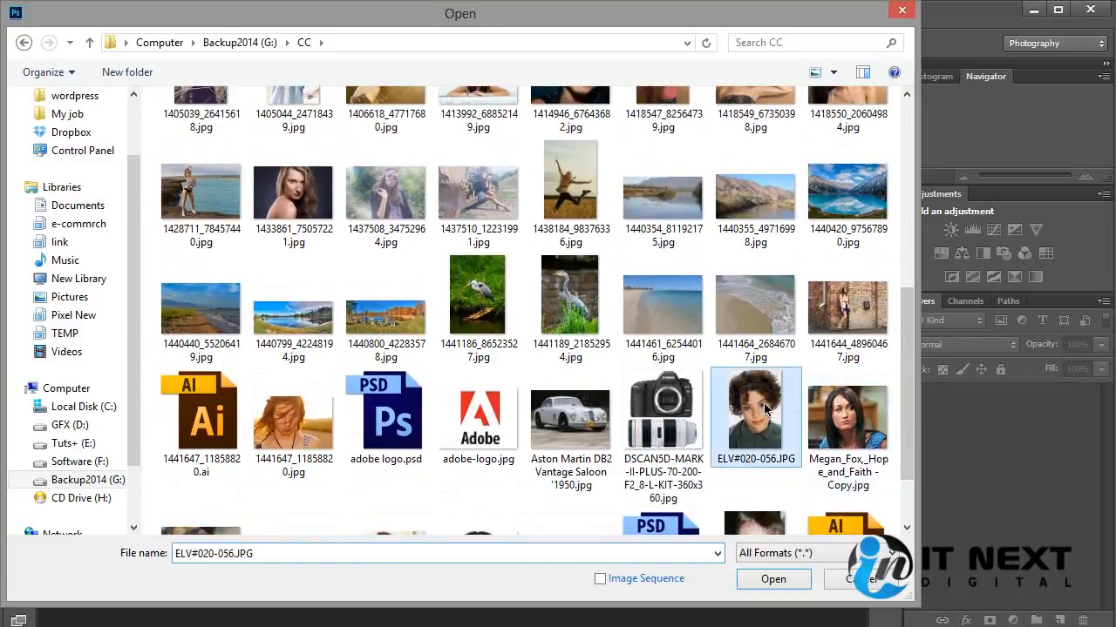
pyautogui.hotkey('ctrl', '+')
pyautogui.hotkey('ctrl', '+')
pyautogui.hotkey('ctrl', '+')
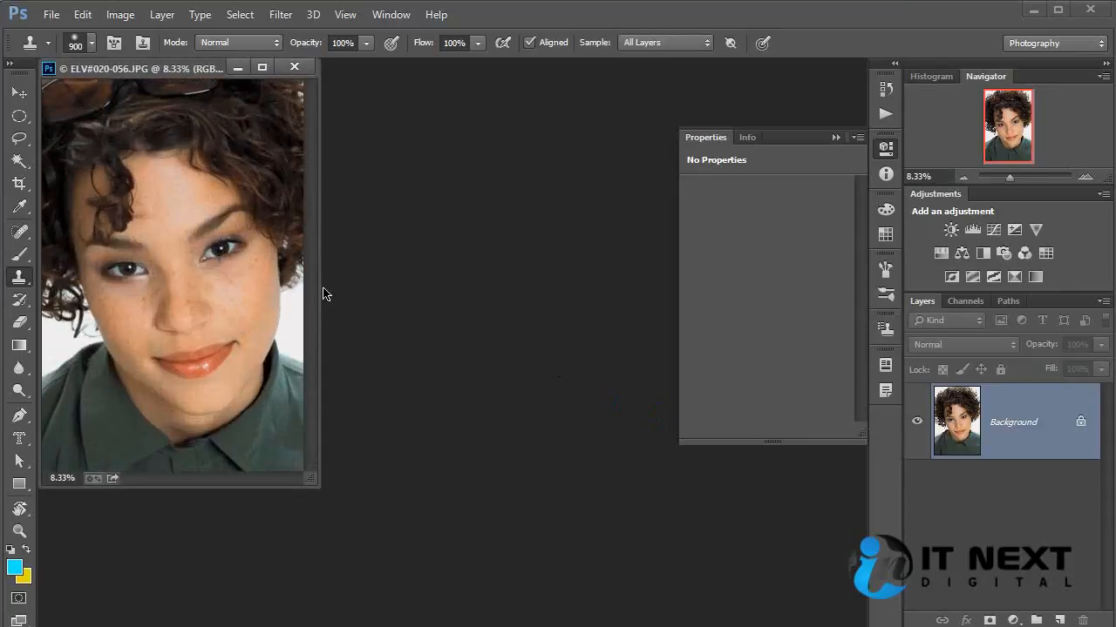
pyautogui.moveTo(320, 354); pyautogui.dragTo(774, 433)
pyautogui.moveTo(461, 247); pyautogui.dragTo(459, 367)
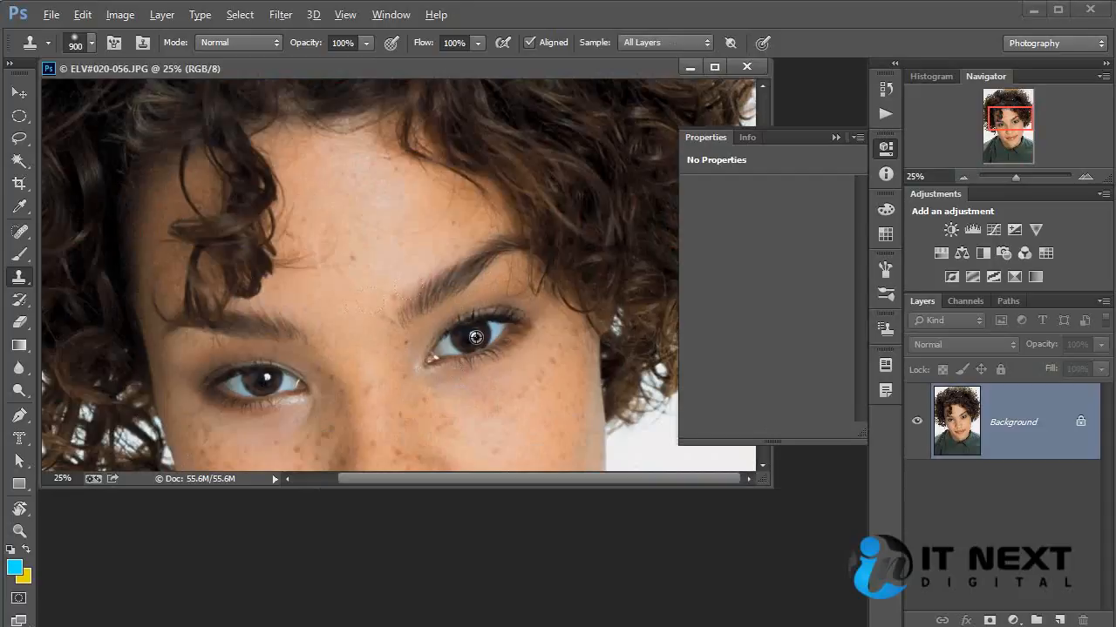
# Clone one of the eyes onto the forehead with the Clone Stamp, reducing the brush to 300 px
pyautogui.moveTo(411, 270)
pyautogui.mouseDown()
pyautogui.moveTo(304, 210)
pyautogui.moveTo(296, 172)
pyautogui.mouseUp()
pyautogui.press('[')
pyautogui.press('[')
pyautogui.press('[')
pyautogui.press('[')
pyautogui.press('[')
pyautogui.press('[')
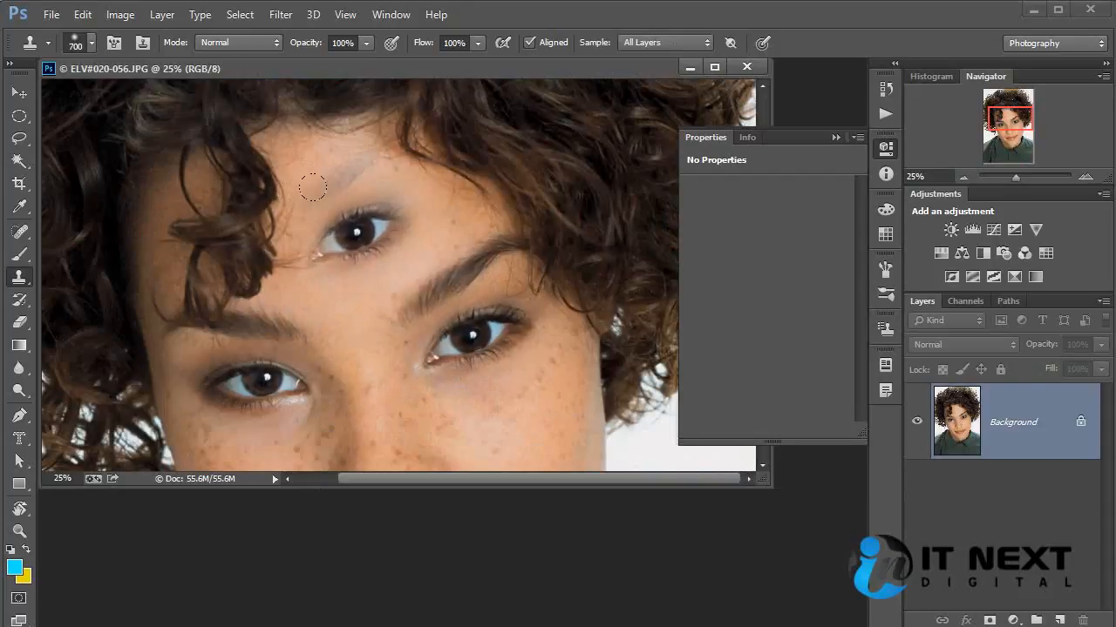
pyautogui.moveTo(344, 224)
pyautogui.mouseDown()
pyautogui.moveTo(373, 214)
pyautogui.moveTo(354, 201)
pyautogui.moveTo(330, 207)
pyautogui.moveTo(321, 228)
pyautogui.moveTo(331, 237)
pyautogui.moveTo(381, 201)
pyautogui.moveTo(335, 203)
pyautogui.moveTo(323, 225)
pyautogui.moveTo(404, 206)
pyautogui.moveTo(390, 189)
pyautogui.moveTo(324, 235)
pyautogui.moveTo(363, 238)
pyautogui.mouseUp()
# Clone the lips onto both cheeks, sampling the mouth anew for each copy
pyautogui.moveTo(432, 319); pyautogui.dragTo(443, 168)
pyautogui.keyDown('alt'); pyautogui.click(413, 382); pyautogui.keyUp('alt')
pyautogui.moveTo(528, 218)
pyautogui.mouseDown()
pyautogui.moveTo(501, 196)
pyautogui.moveTo(508, 229)
pyautogui.moveTo(512, 193)
pyautogui.moveTo(465, 241)
pyautogui.mouseUp()
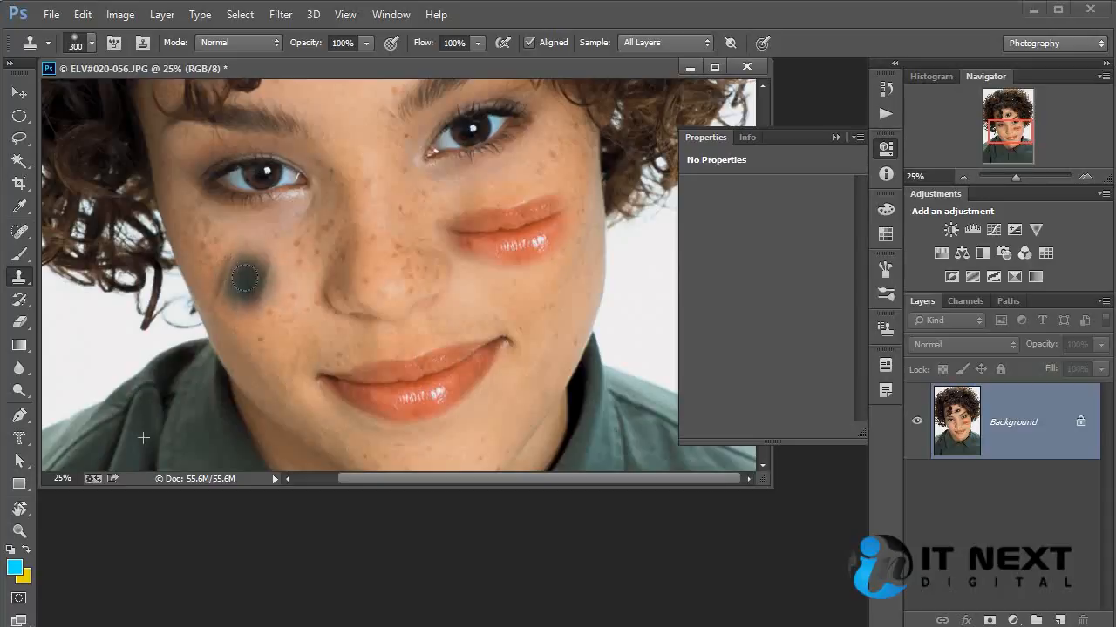
pyautogui.keyDown('alt'); pyautogui.click(409, 382); pyautogui.keyUp('alt')
pyautogui.moveTo(231, 262)
pyautogui.mouseDown()
pyautogui.moveTo(288, 292)
pyautogui.moveTo(240, 292)
pyautogui.moveTo(234, 263)
pyautogui.mouseUp()
pyautogui.moveTo(490, 246); pyautogui.dragTo(496, 341)
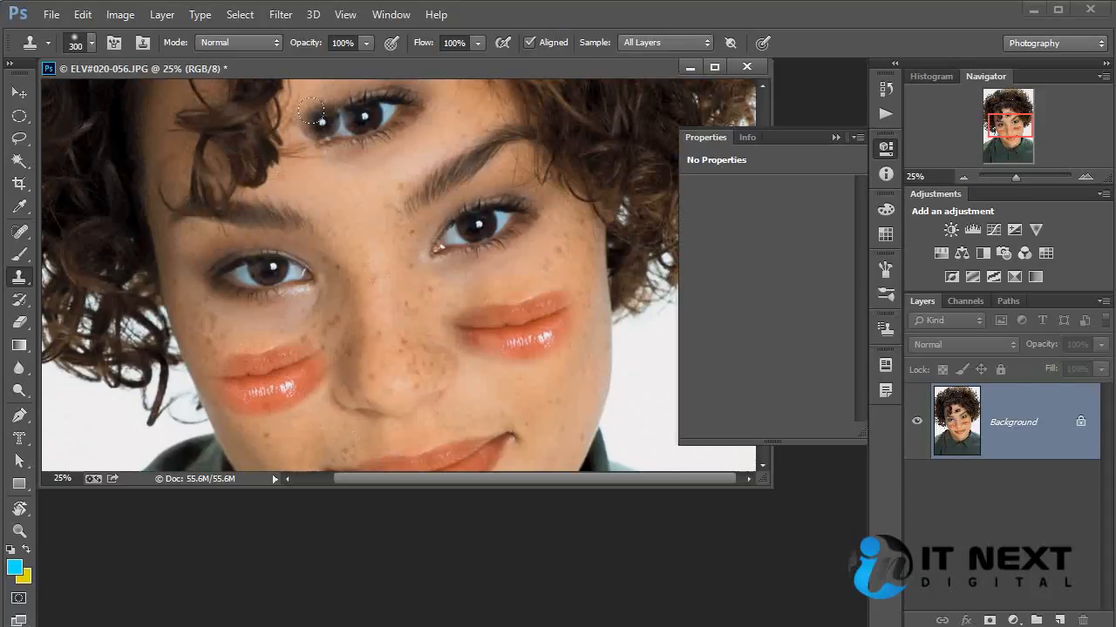
# Close the altered portrait without saving, reopen ELV#020-056.JPG from the CC folder and enlarge its window
pyautogui.click(746, 68)
pyautogui.click(563, 260)
pyautogui.hotkey('ctrl', 'o')
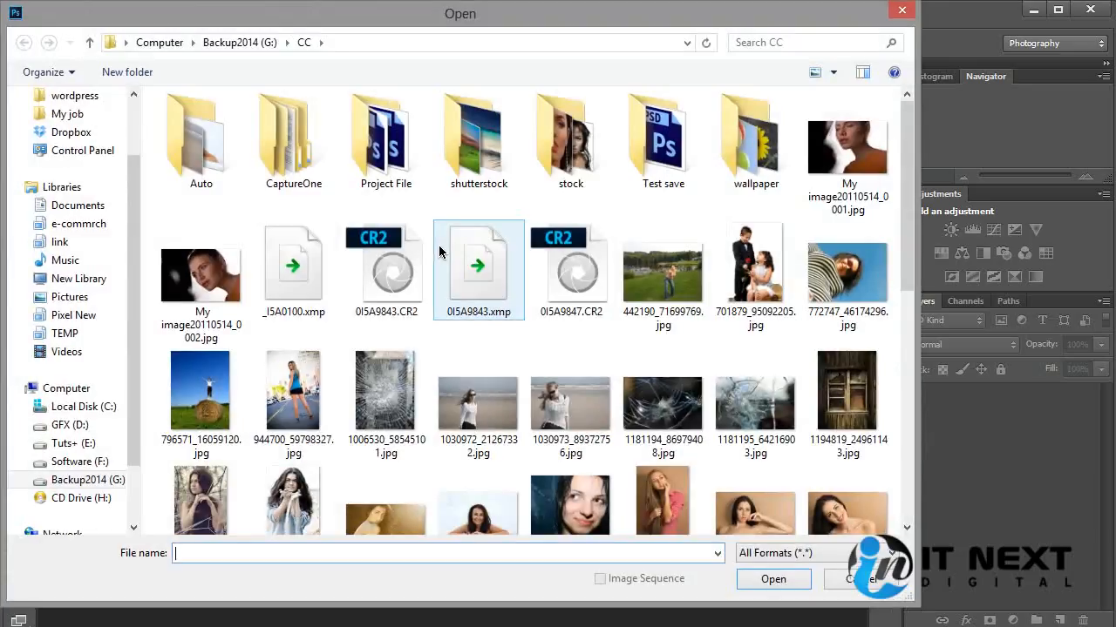
pyautogui.moveTo(903, 264); pyautogui.dragTo(915, 497)
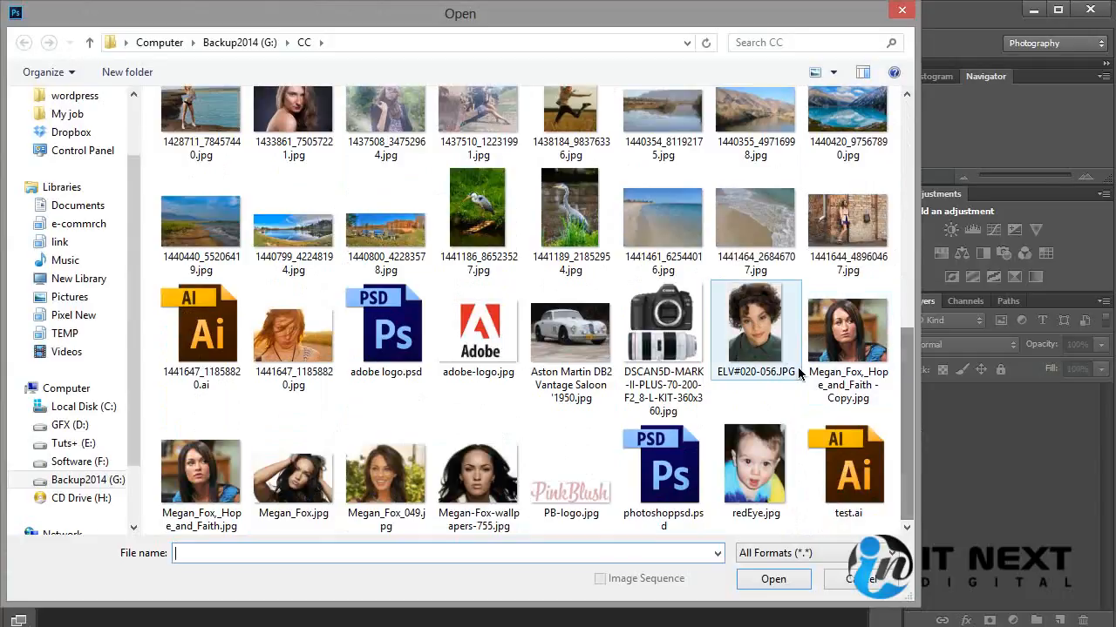
pyautogui.doubleClick(754, 327)
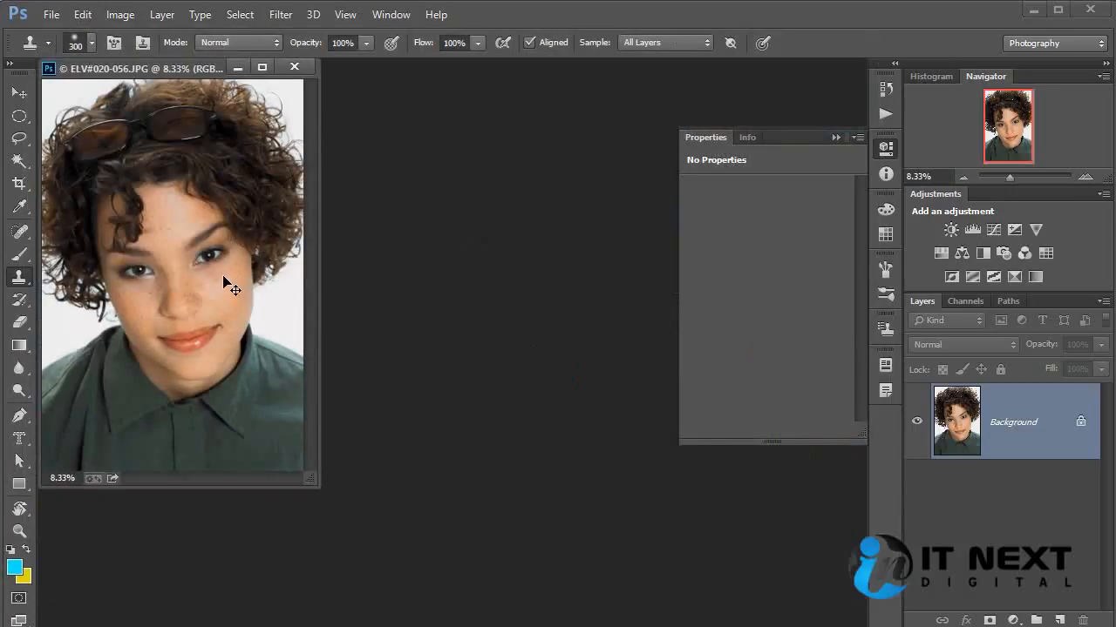
pyautogui.scroll(4, 228, 281)
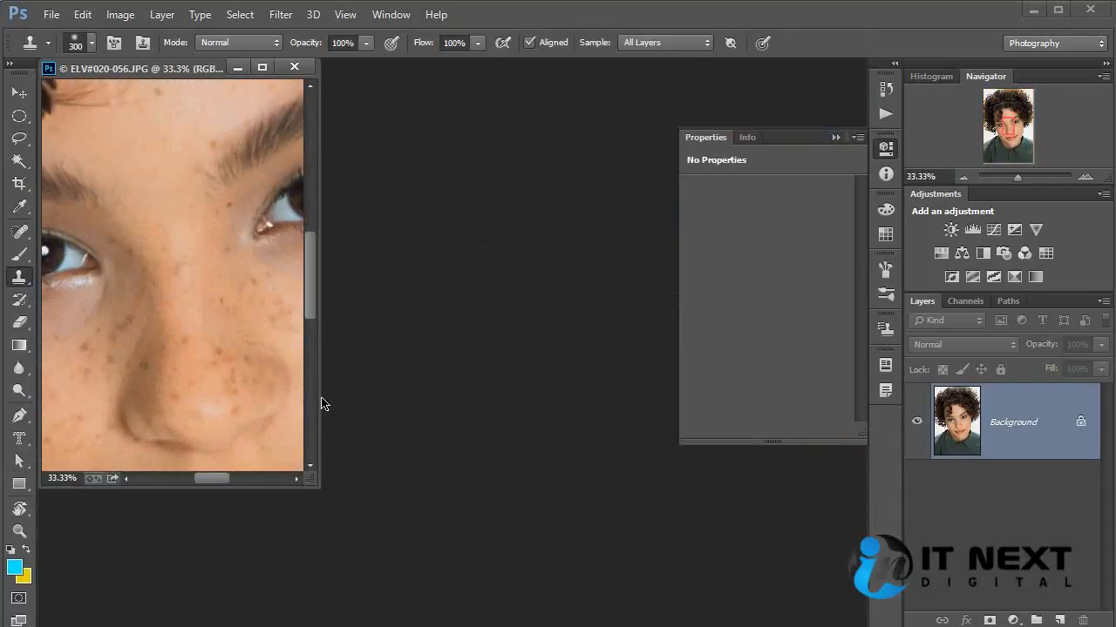
pyautogui.moveTo(316, 489); pyautogui.dragTo(833, 610)
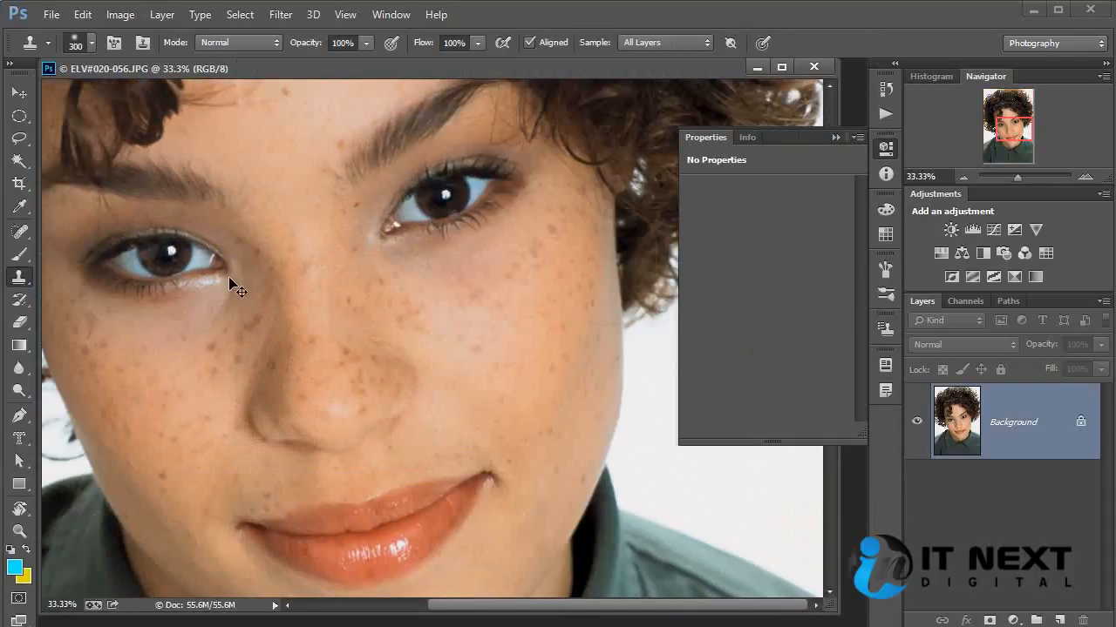
# Reduce the Clone Stamp brush to 90 px and add a new empty layer above the Background
pyautogui.scroll(1, 228, 277)
pyautogui.moveTo(228, 277); pyautogui.dragTo(413, 333)
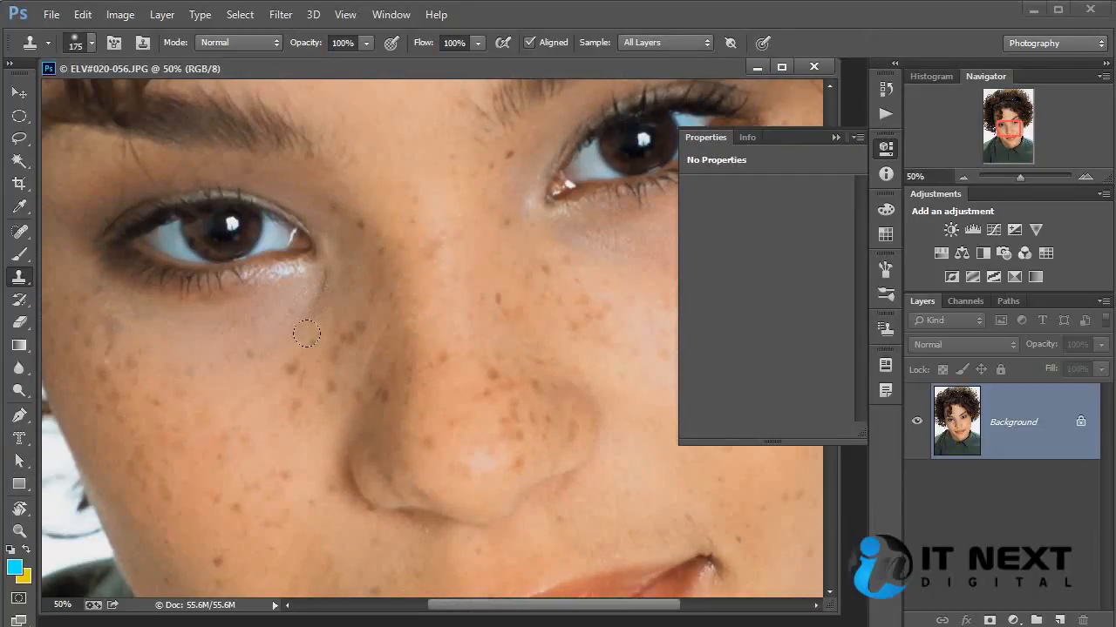
pyautogui.press('[')
pyautogui.press('[')
pyautogui.press('[')
pyautogui.press('[')
pyautogui.click(1059, 620)
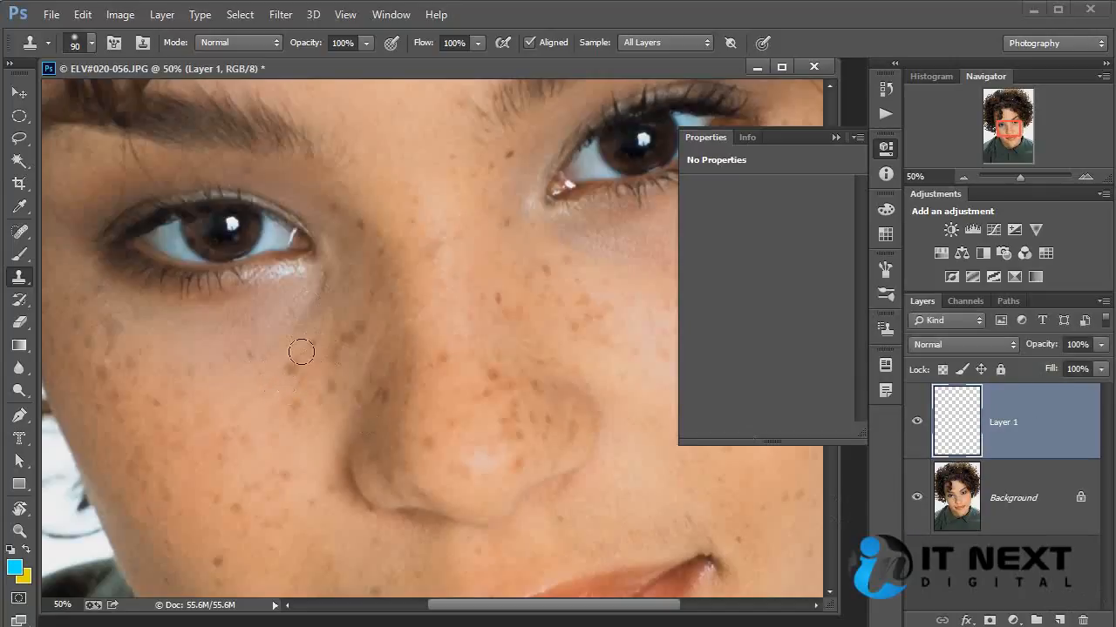
# Undo a trial clone stroke and set the Clone Stamp to Lighten mode, 67% opacity and a 125 px brush
pyautogui.moveTo(319, 288)
pyautogui.mouseDown()
pyautogui.moveTo(266, 334)
pyautogui.moveTo(297, 281)
pyautogui.moveTo(222, 316)
pyautogui.moveTo(150, 317)
pyautogui.moveTo(245, 317)
pyautogui.moveTo(111, 345)
pyautogui.moveTo(261, 347)
pyautogui.moveTo(101, 309)
pyautogui.mouseUp()
pyautogui.hotkey('ctrl', 'z')
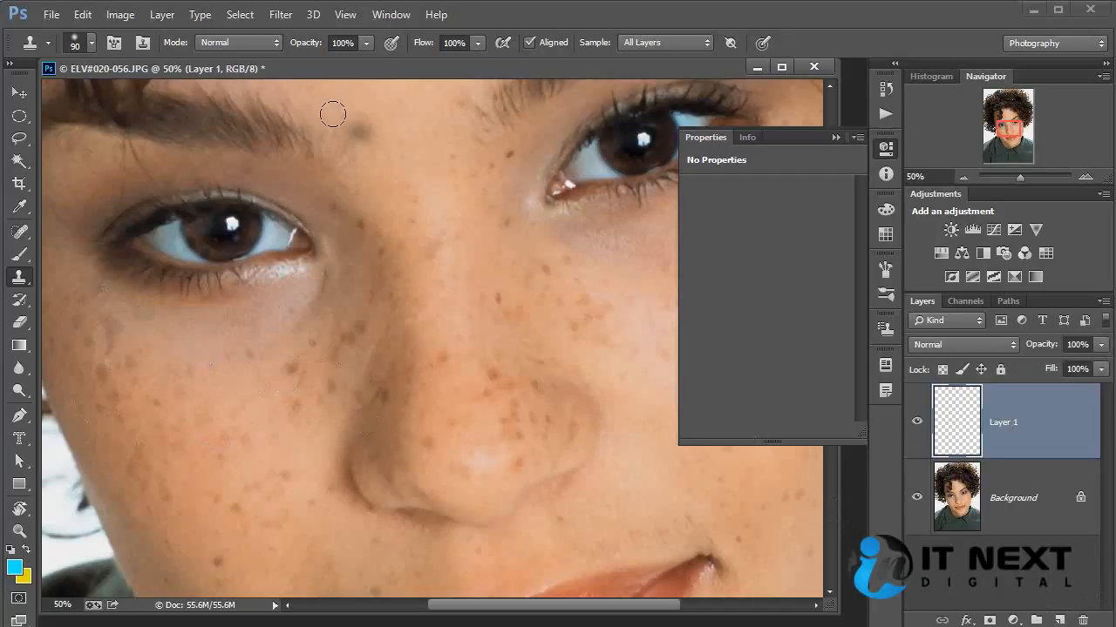
pyautogui.click(257, 41)
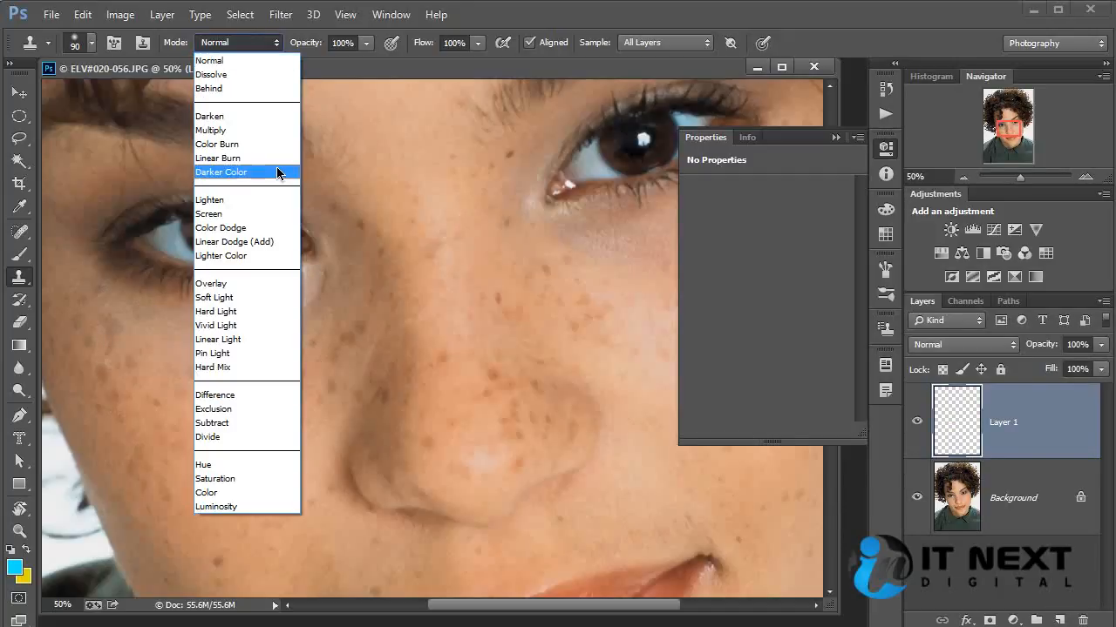
pyautogui.click(278, 200)
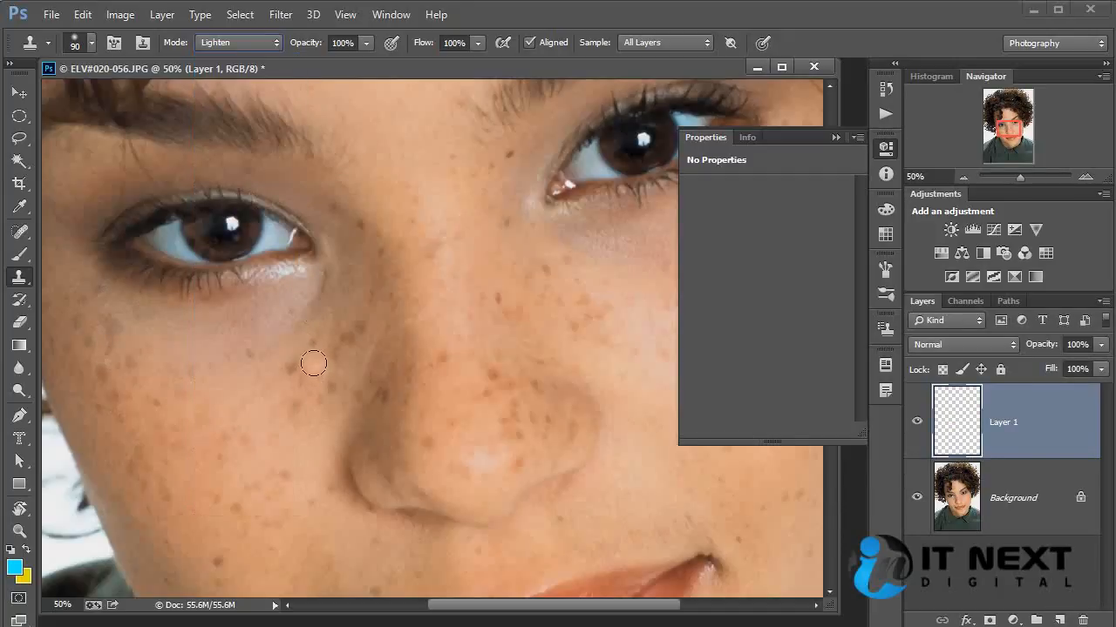
pyautogui.click(366, 44)
pyautogui.moveTo(366, 61); pyautogui.dragTo(339, 70)
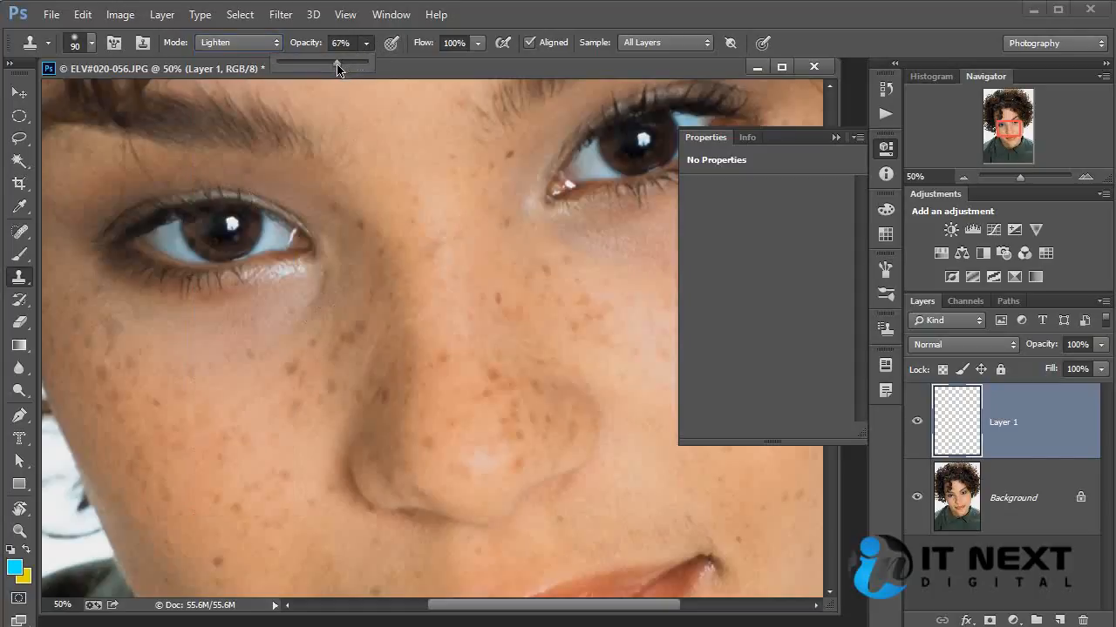
pyautogui.press(']')
pyautogui.press(']')
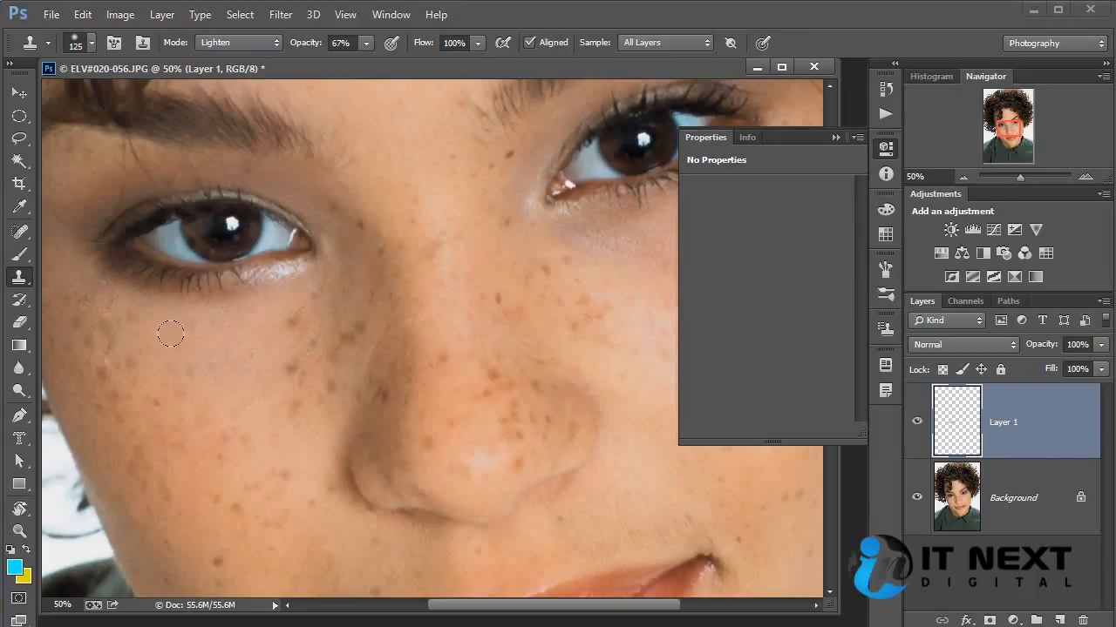
# Clone lighter cheek skin over the dark areas beneath both eyes on Layer 1
pyautogui.moveTo(148, 364); pyautogui.dragTo(326, 339)
pyautogui.moveTo(394, 319); pyautogui.dragTo(139, 374)
pyautogui.moveTo(484, 349); pyautogui.dragTo(167, 419)
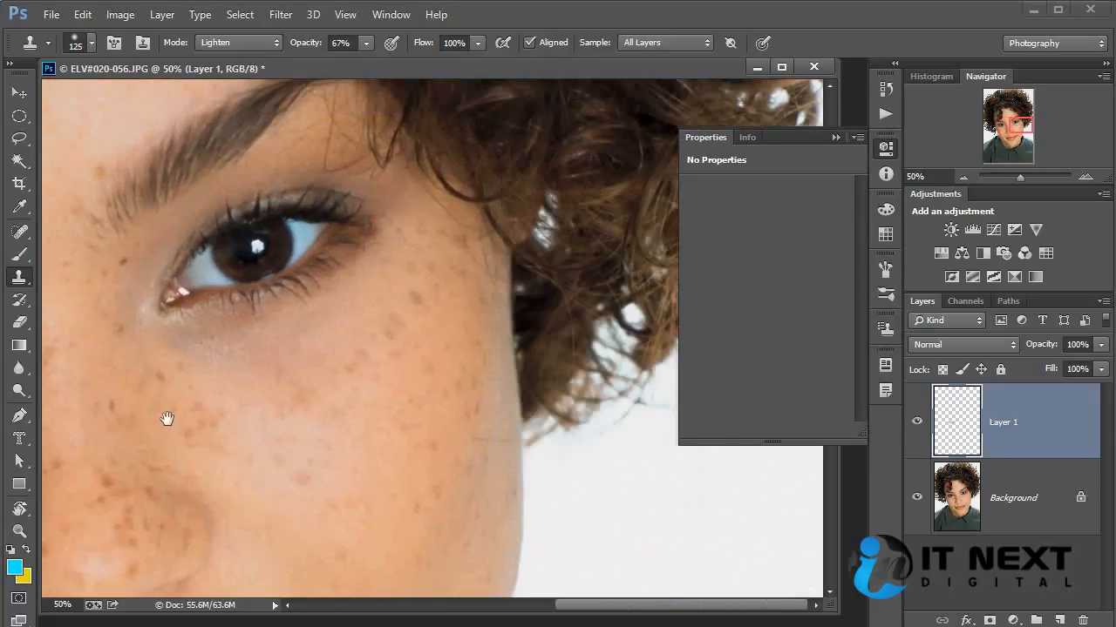
pyautogui.keyDown('alt'); pyautogui.click(261, 407); pyautogui.keyUp('alt')
pyautogui.moveTo(185, 338)
pyautogui.mouseDown()
pyautogui.moveTo(176, 330)
pyautogui.moveTo(278, 338)
pyautogui.moveTo(334, 287)
pyautogui.mouseUp()
pyautogui.moveTo(149, 320); pyautogui.dragTo(143, 308)
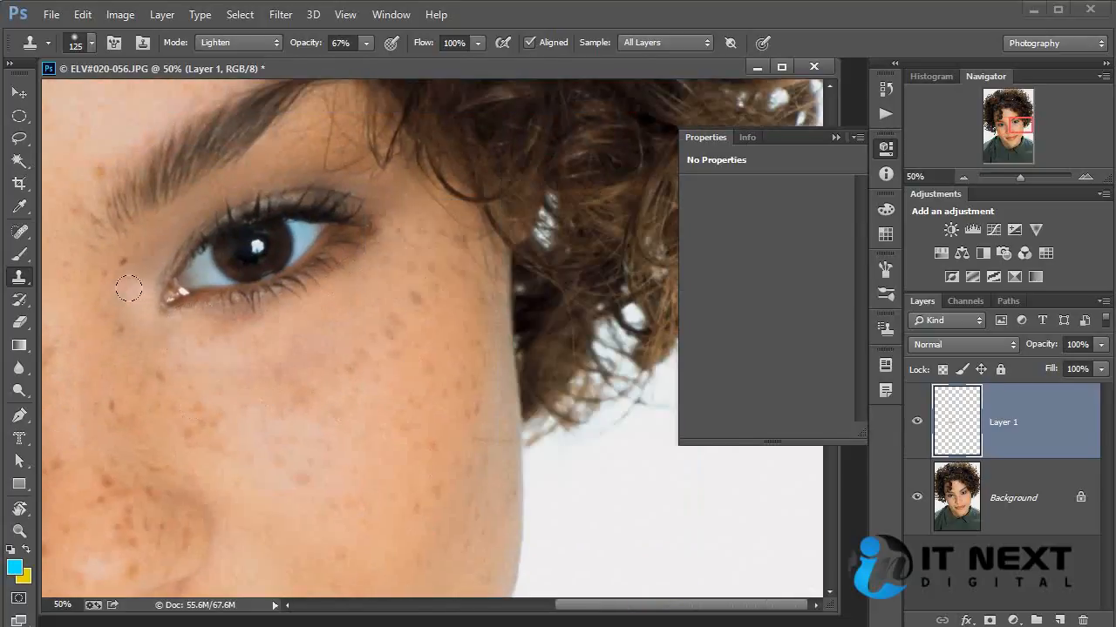
pyautogui.keyDown('alt'); pyautogui.click(285, 407); pyautogui.keyUp('alt')
pyautogui.moveTo(273, 359)
pyautogui.mouseDown()
pyautogui.moveTo(318, 349)
pyautogui.moveTo(337, 323)
pyautogui.moveTo(391, 311)
pyautogui.moveTo(340, 338)
pyautogui.mouseUp()
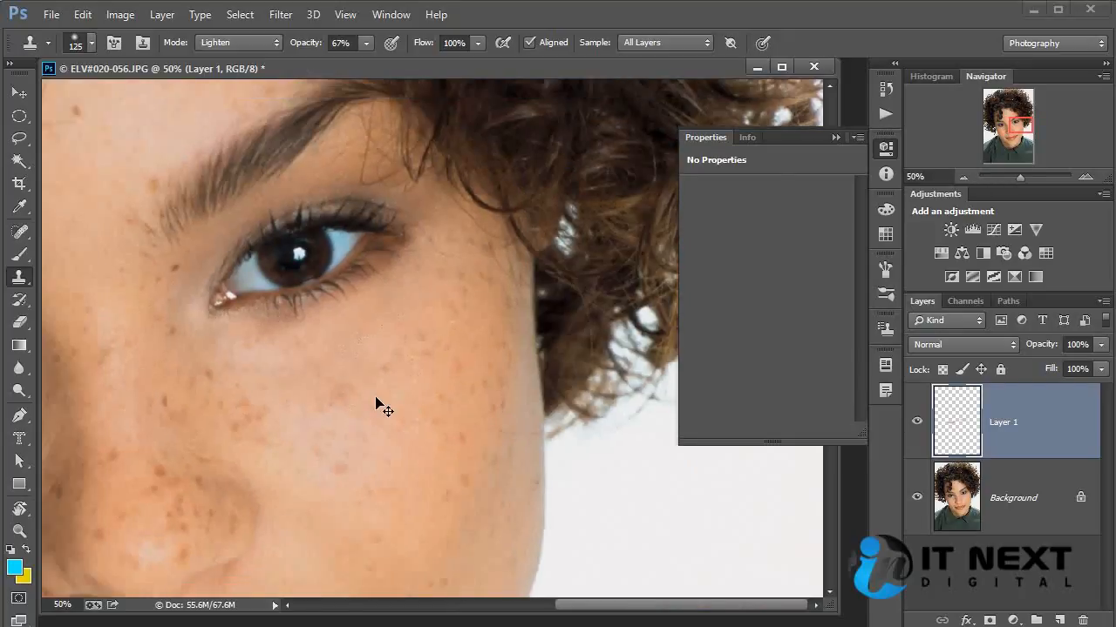
# Toggle Layer 1's visibility to compare the retouched under-eye skin with the original
pyautogui.hotkey('ctrl', '-')
pyautogui.moveTo(373, 391); pyautogui.dragTo(386, 410)
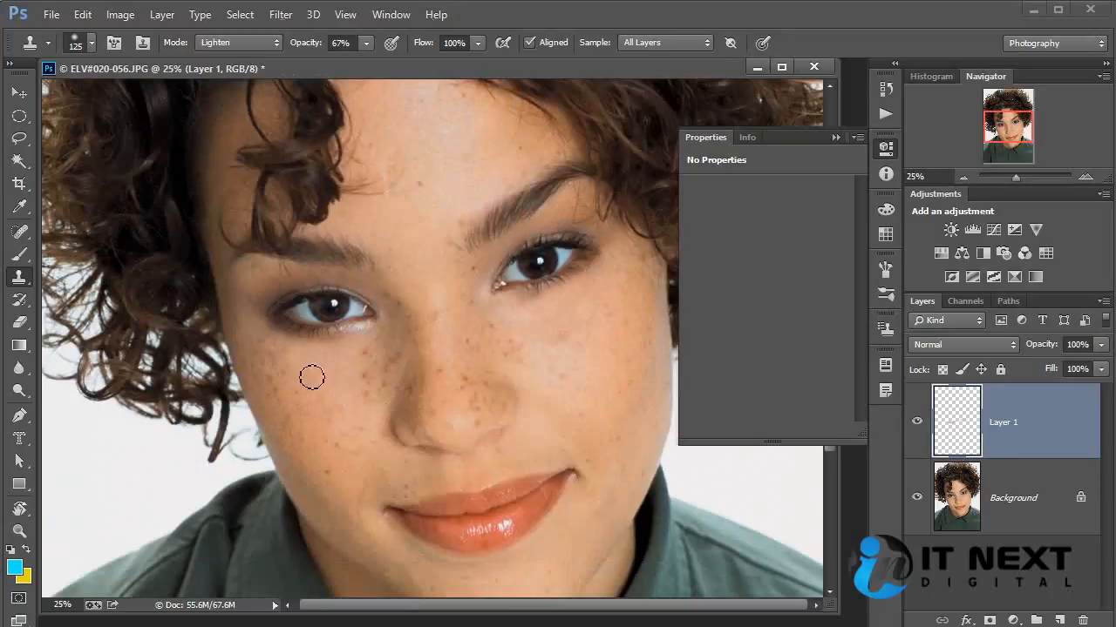
pyautogui.click(917, 423)
pyautogui.click(918, 423)
pyautogui.click(917, 422)
pyautogui.click(917, 423)
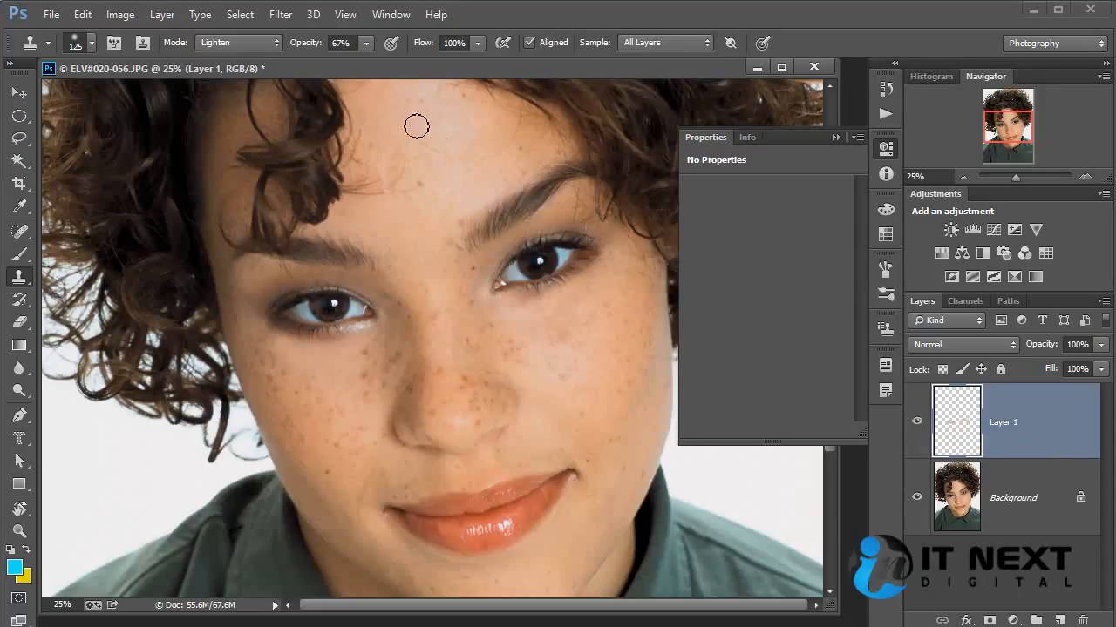
# Set the Clone Stamp's blending mode back to Normal
pyautogui.click(243, 42)
pyautogui.click(249, 61)
pyautogui.click(461, 42)
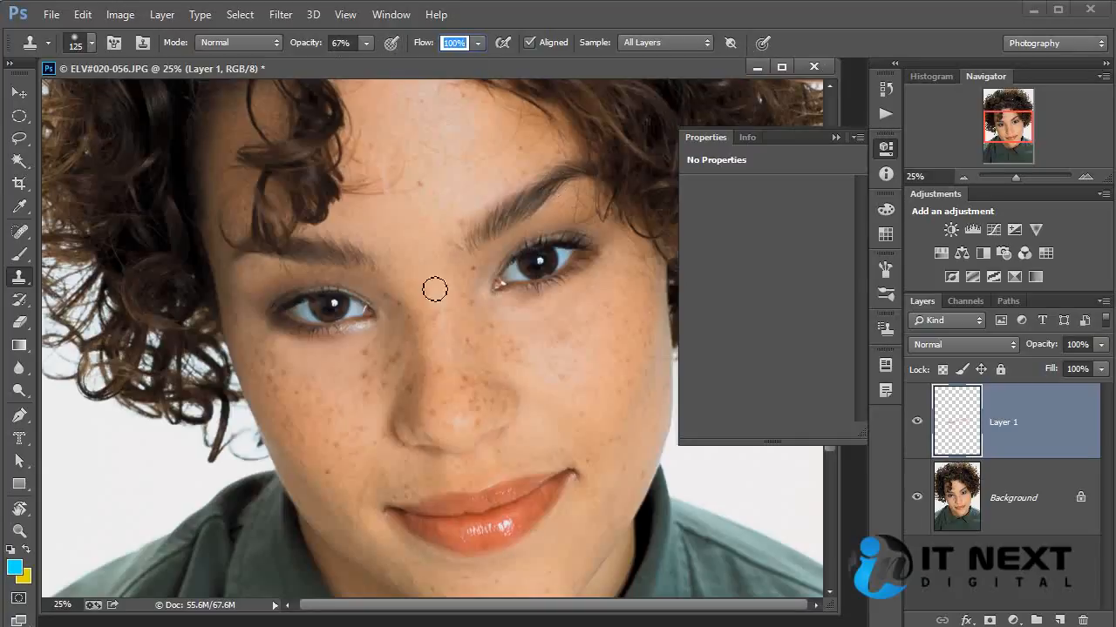
# Switch to the Pattern Stamp tool, enlarge its brush to 800 px and choose the mottled beige pattern
pyautogui.click(21, 282)
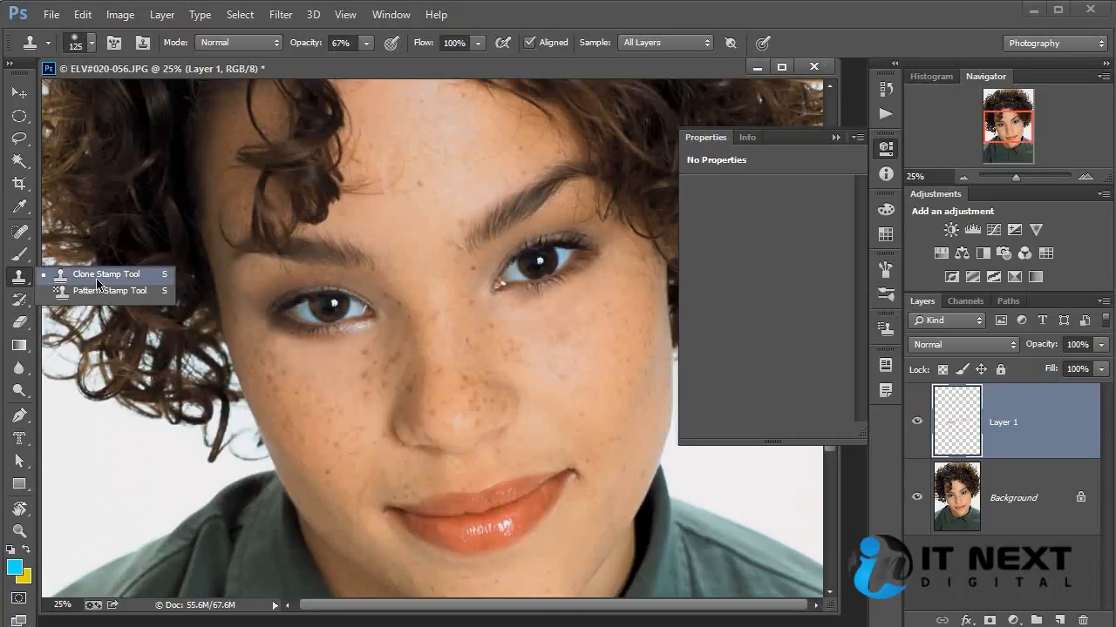
pyautogui.click(144, 292)
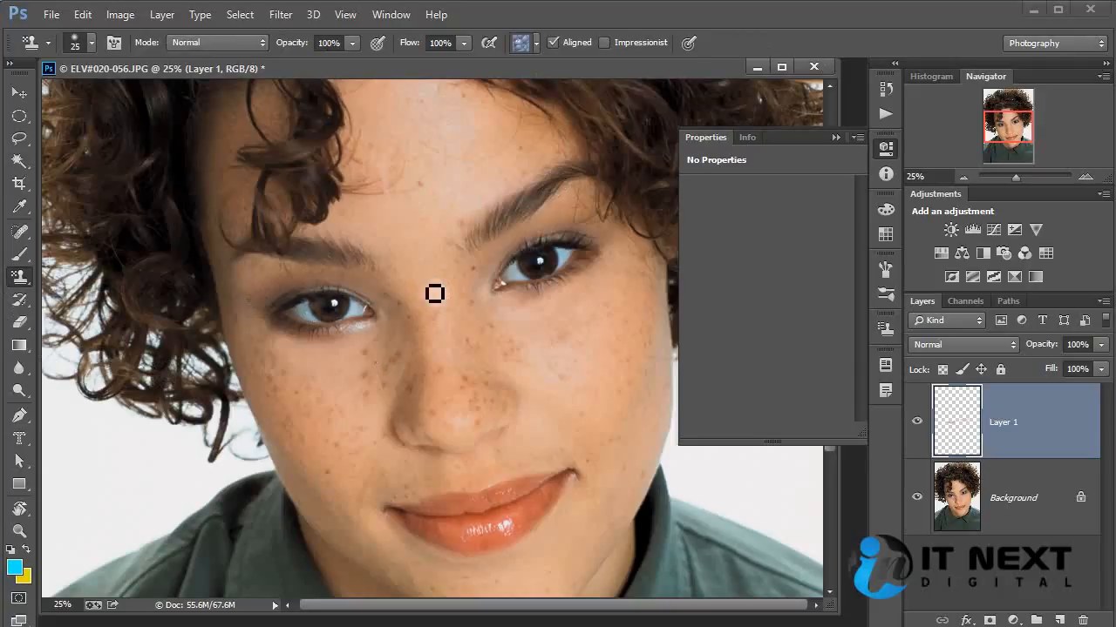
pyautogui.press(']')
pyautogui.press(']')
pyautogui.press(']')
pyautogui.press(']')
pyautogui.press(']')
pyautogui.press(']')
pyautogui.press(']')
pyautogui.press(']')
pyautogui.press(']')
pyautogui.press(']')
pyautogui.press(']')
pyautogui.press(']')
pyautogui.press(']')
pyautogui.press(']')
pyautogui.press(']')
pyautogui.press(']')
pyautogui.press('alt')
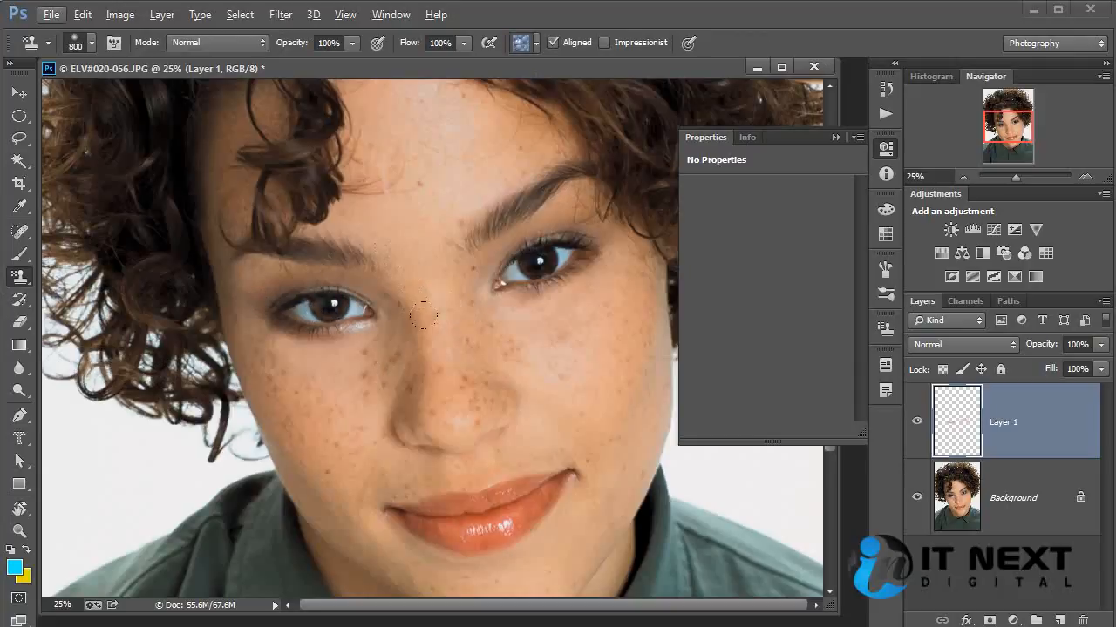
pyautogui.click(536, 44)
pyautogui.click(575, 90)
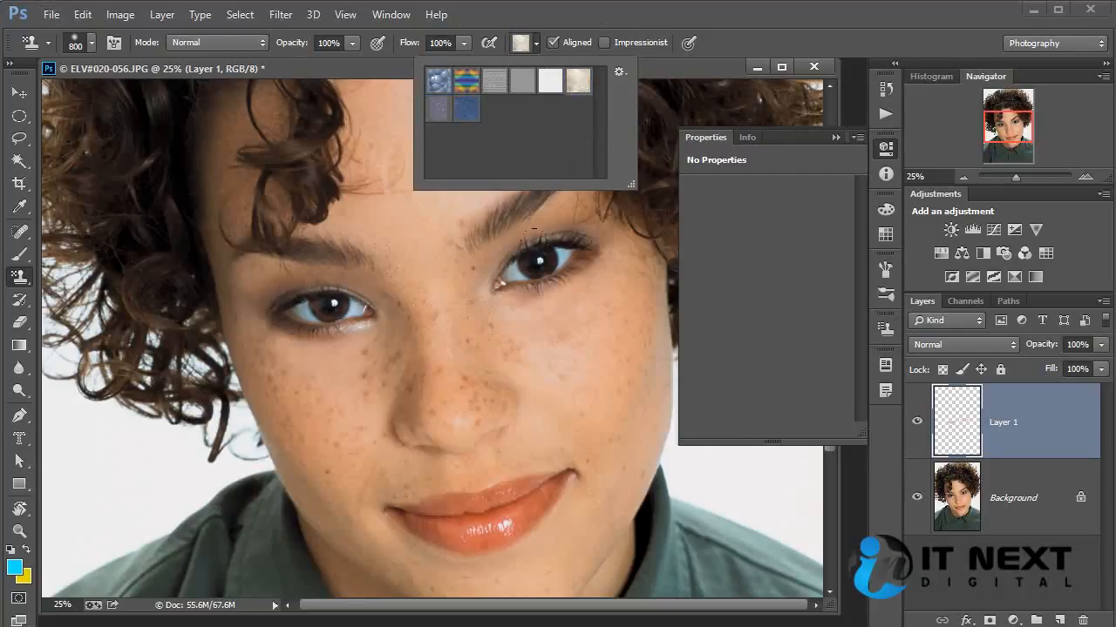
# Paint the beige pattern over the woman's face with the Pattern Stamp
pyautogui.moveTo(601, 331)
pyautogui.mouseDown()
pyautogui.moveTo(598, 359)
pyautogui.moveTo(594, 348)
pyautogui.moveTo(571, 353)
pyautogui.mouseUp()
pyautogui.moveTo(366, 325)
pyautogui.mouseDown()
pyautogui.moveTo(257, 353)
pyautogui.moveTo(379, 118)
pyautogui.moveTo(329, 68)
pyautogui.moveTo(311, 90)
pyautogui.moveTo(368, 212)
pyautogui.moveTo(231, 96)
pyautogui.moveTo(383, 208)
pyautogui.moveTo(435, 440)
pyautogui.moveTo(233, 189)
pyautogui.moveTo(312, 428)
pyautogui.moveTo(489, 484)
pyautogui.moveTo(522, 441)
pyautogui.moveTo(369, 140)
pyautogui.moveTo(468, 200)
pyautogui.moveTo(346, 80)
pyautogui.moveTo(219, 161)
pyautogui.moveTo(294, 272)
pyautogui.moveTo(519, 159)
pyautogui.moveTo(467, 83)
pyautogui.moveTo(496, 204)
pyautogui.moveTo(452, 375)
pyautogui.moveTo(385, 312)
pyautogui.moveTo(441, 380)
pyautogui.moveTo(417, 150)
pyautogui.mouseUp()
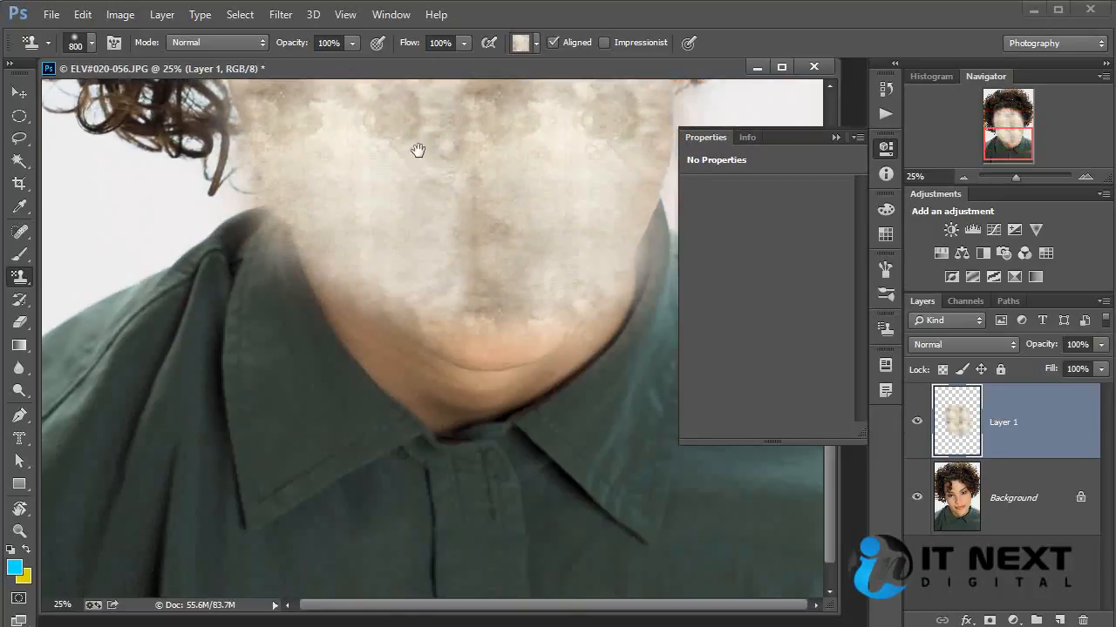
pyautogui.moveTo(290, 166)
pyautogui.mouseDown()
pyautogui.moveTo(472, 280)
pyautogui.moveTo(436, 292)
pyautogui.moveTo(558, 199)
pyautogui.moveTo(506, 435)
pyautogui.moveTo(494, 294)
pyautogui.mouseUp()
# Undo all the pattern strokes painted over the face
pyautogui.hotkey('ctrl', 'alt', 'z')
pyautogui.hotkey('ctrl', 'alt', 'z')
pyautogui.hotkey('ctrl', 'alt', 'z')
pyautogui.hotkey('ctrl', 'alt', 'z')
pyautogui.hotkey('ctrl', 'alt', 'z')
pyautogui.hotkey('ctrl', 'alt', 'z')
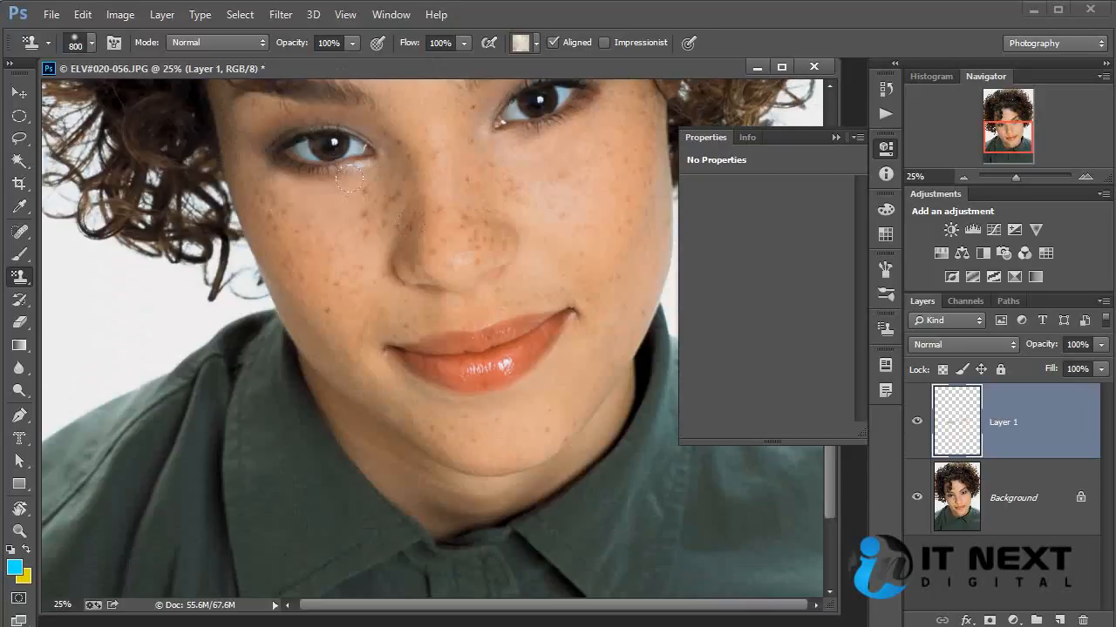
# Switch back to the Clone Stamp tool and select the History Brush tool
pyautogui.rightClick(19, 277)
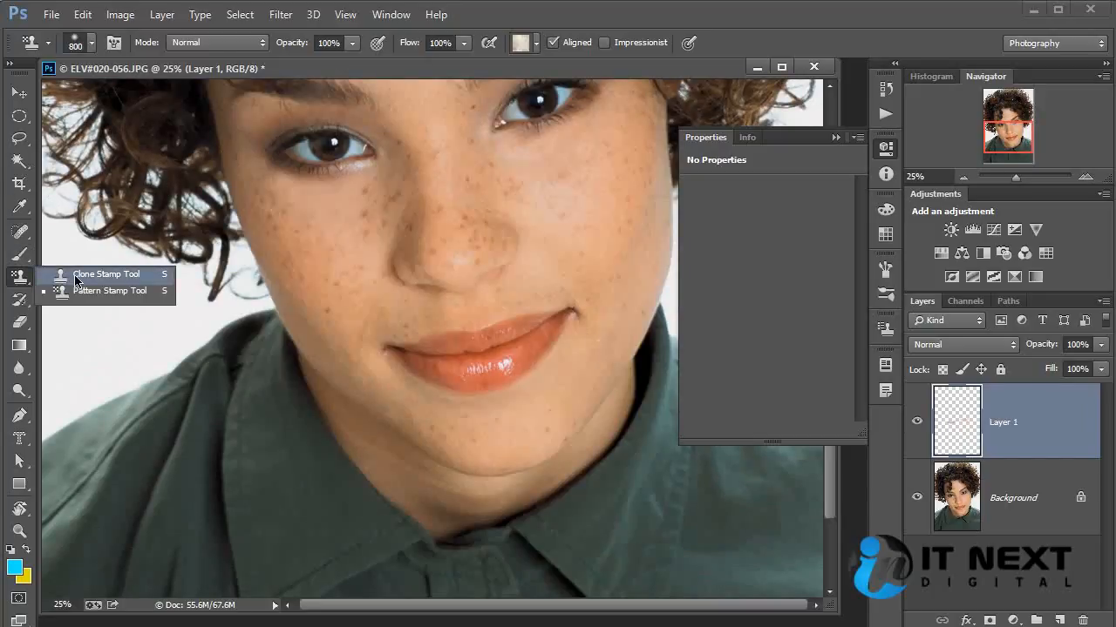
pyautogui.click(77, 277)
pyautogui.click(20, 300)
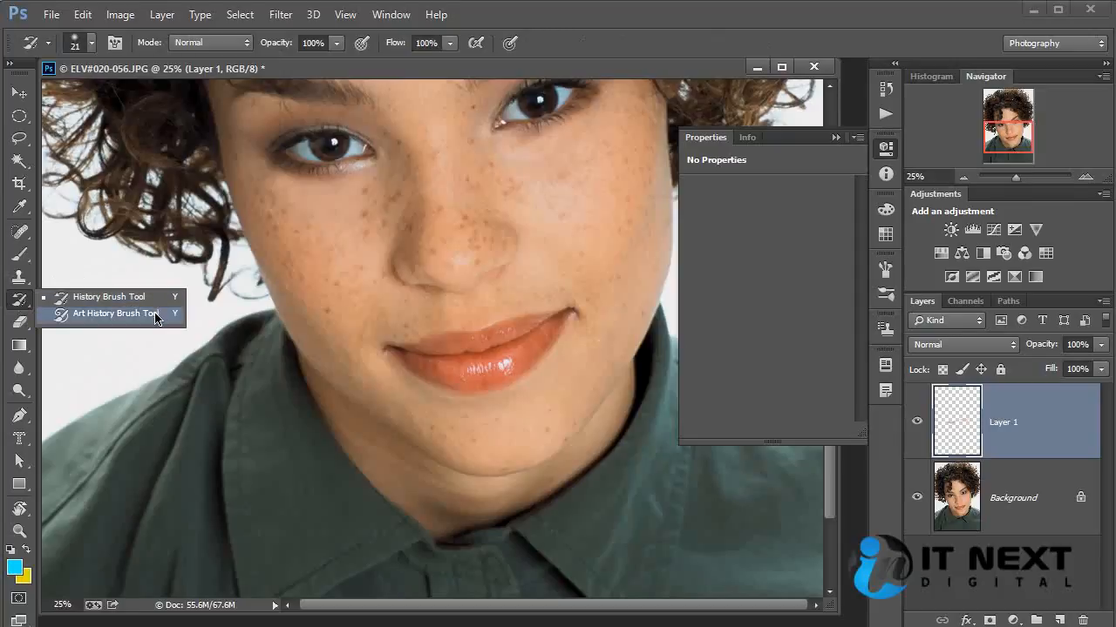
pyautogui.click(144, 296)
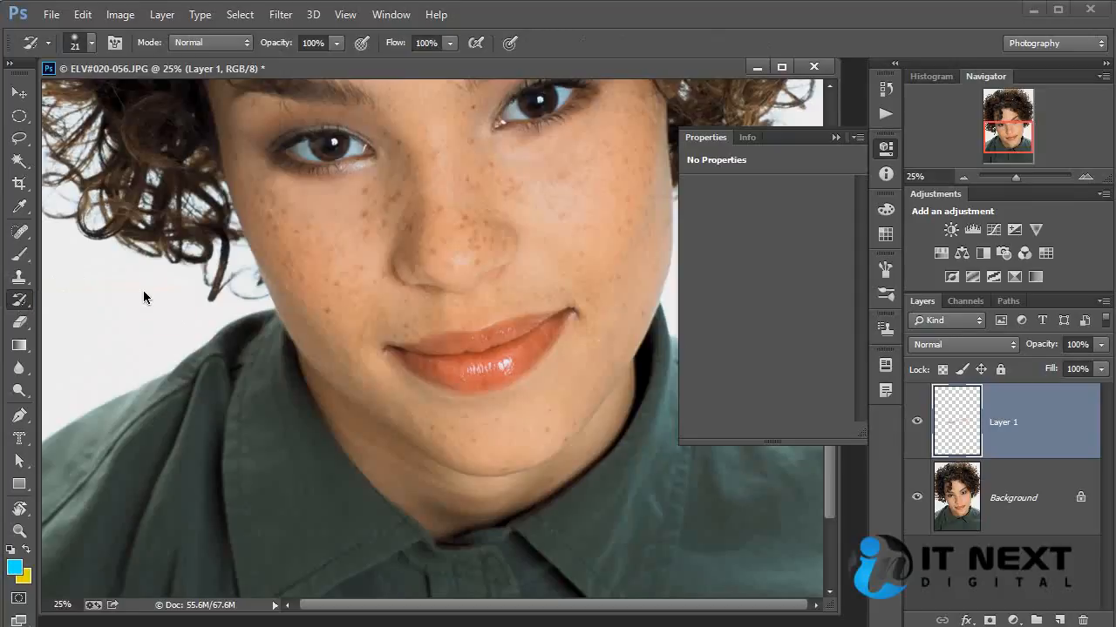